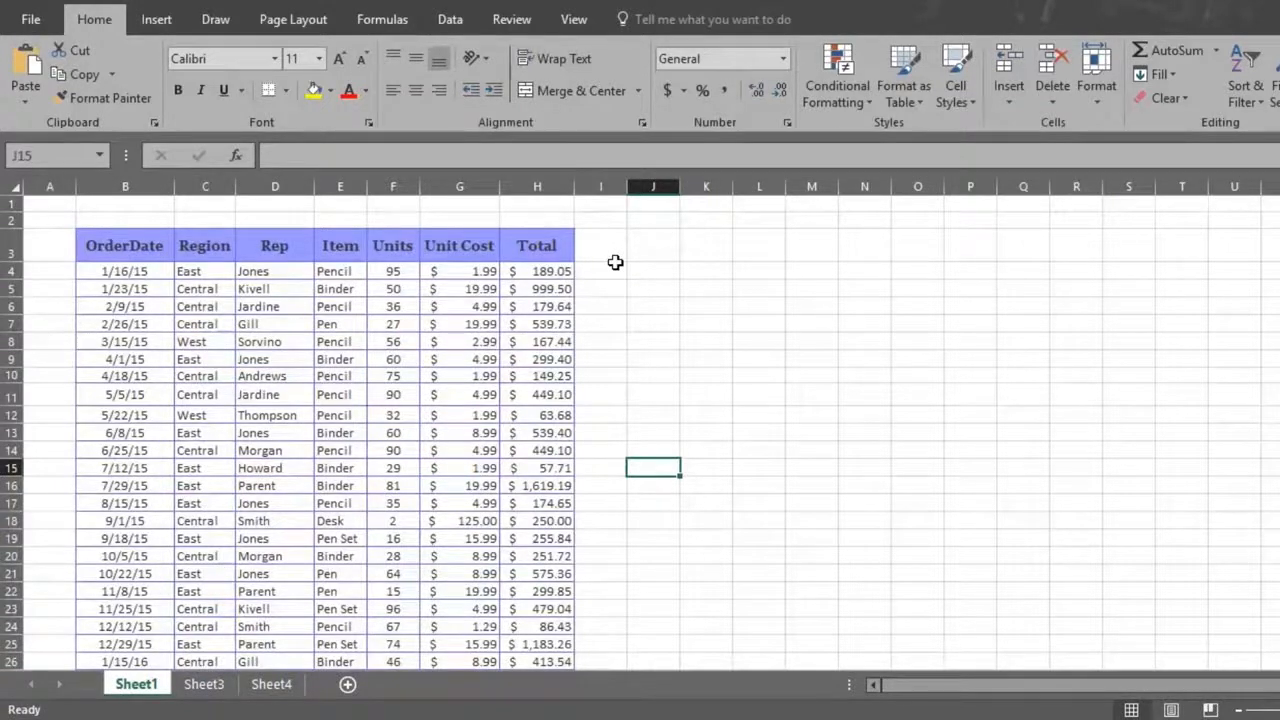
- Create a PivotTable from the order data in Sheet1 range B3:H46, placed on a new worksheet
drag(95, 270, 543, 531)
scroll(529, 583, up, 10)
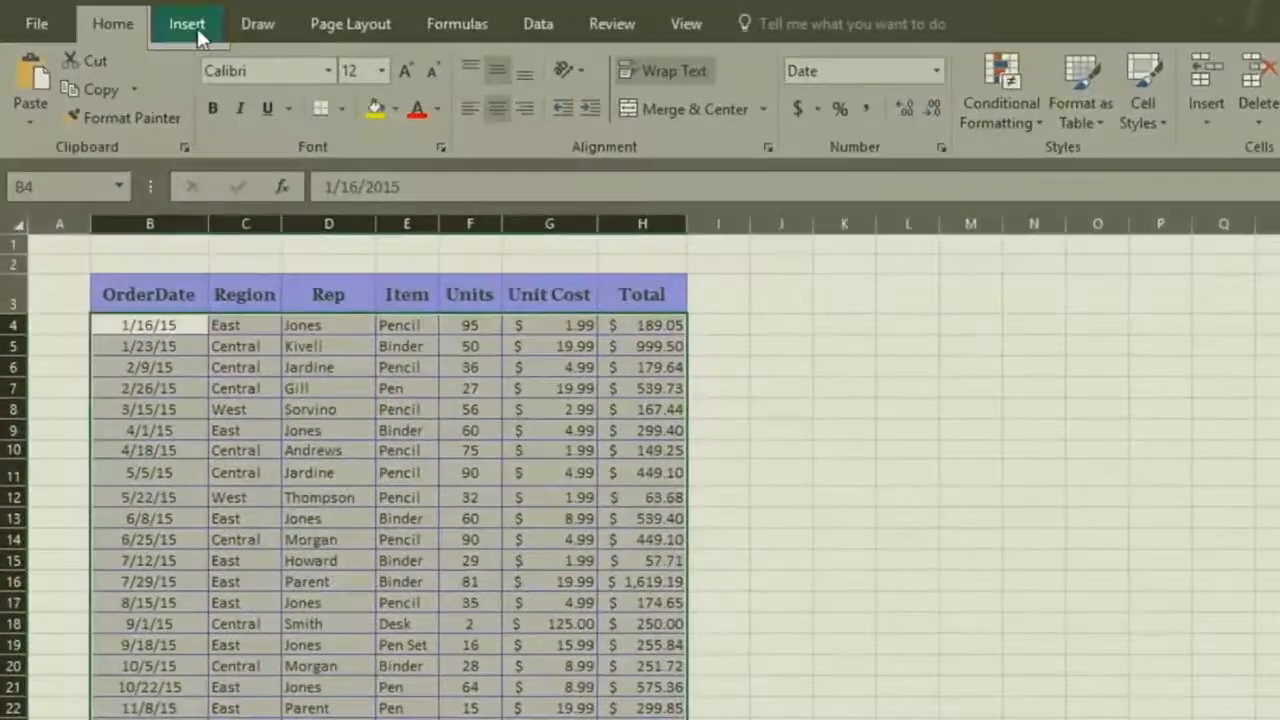
click(188, 24)
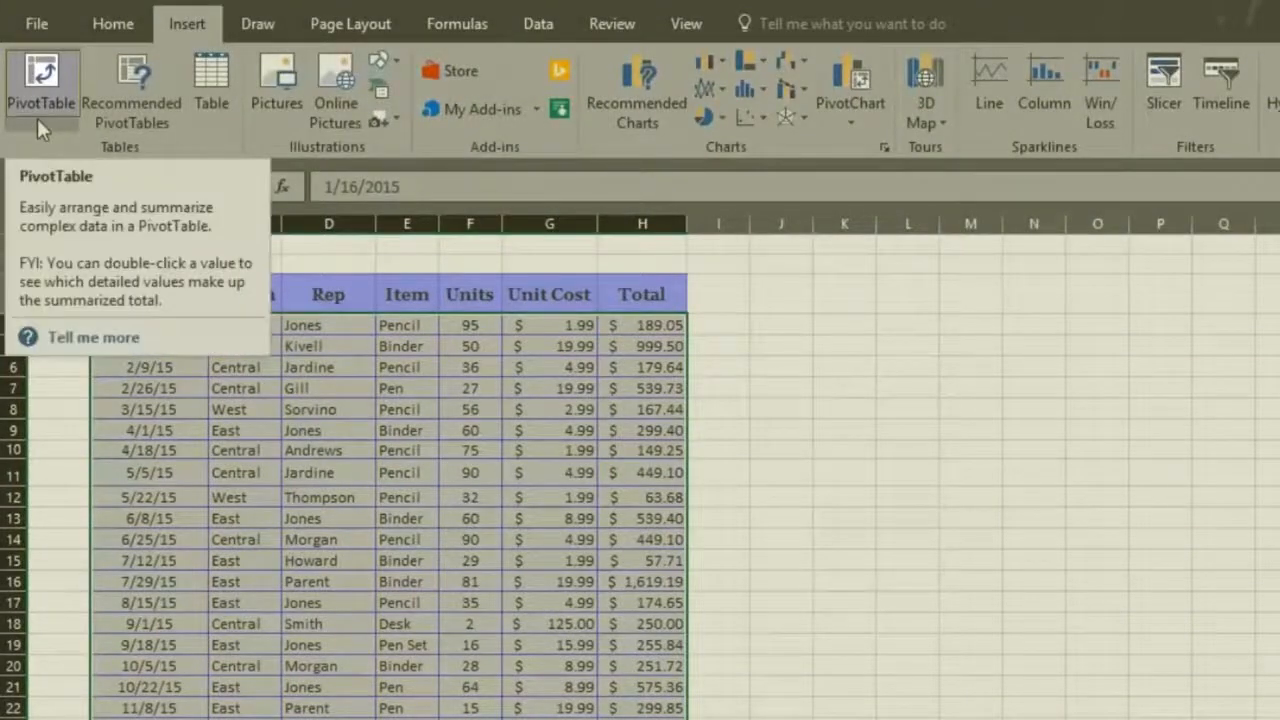
click(40, 90)
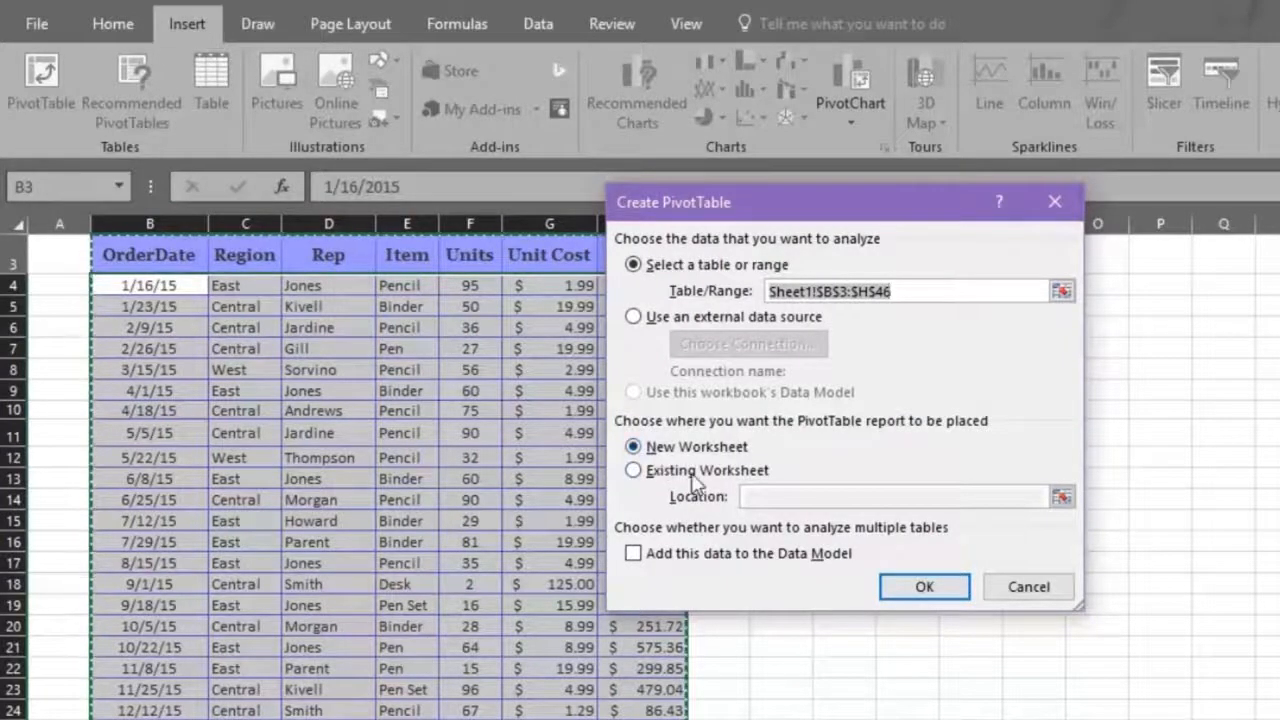
click(924, 588)
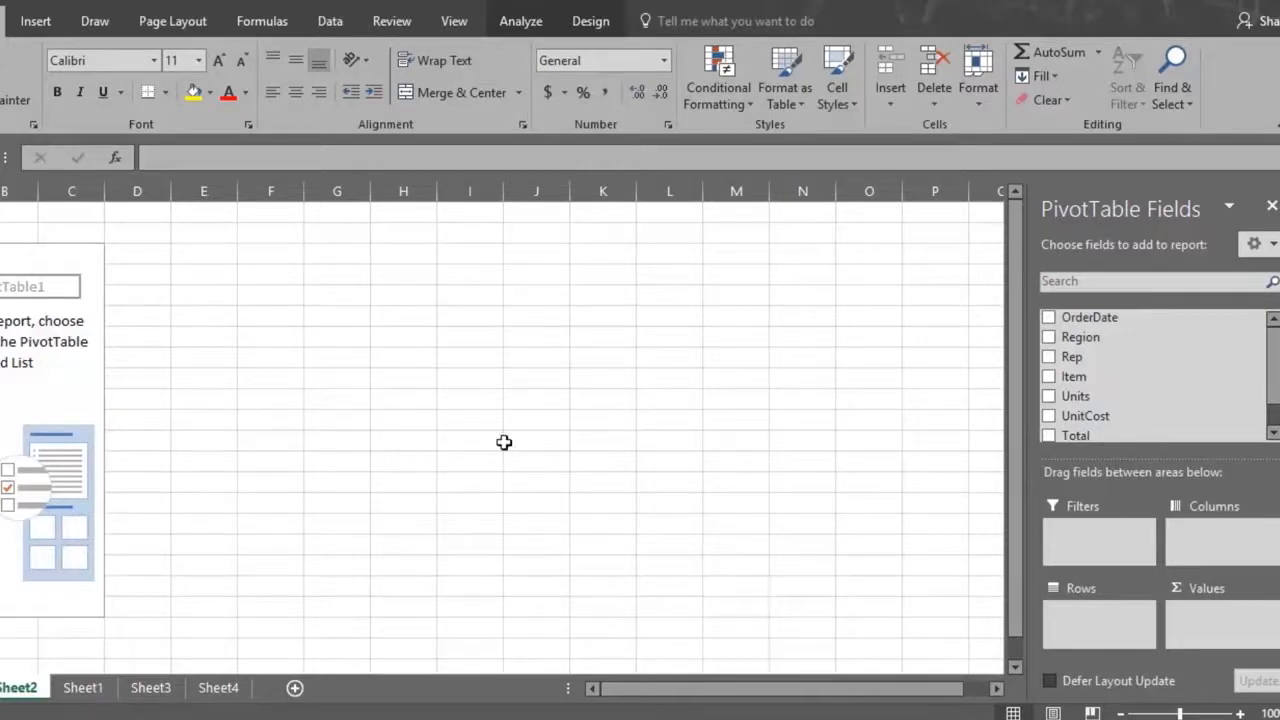
- Add the Total field to the PivotTable's Values area as a sum
click(415, 360)
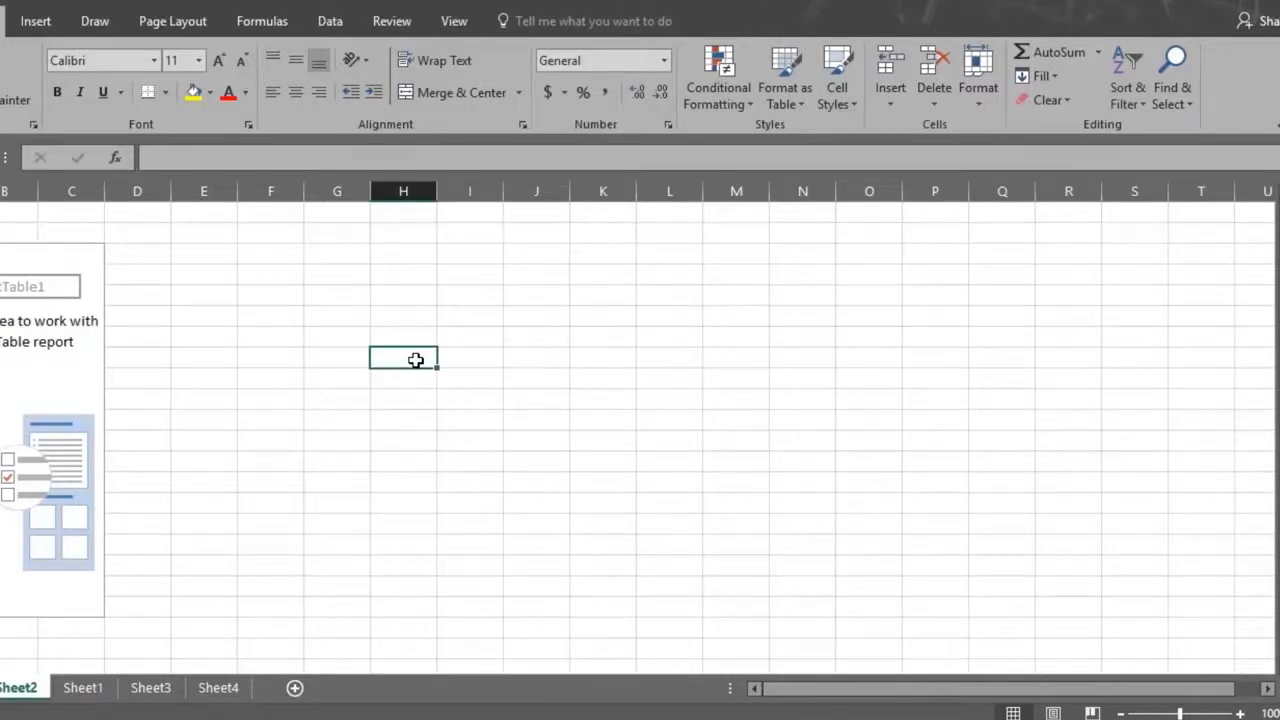
click(15, 287)
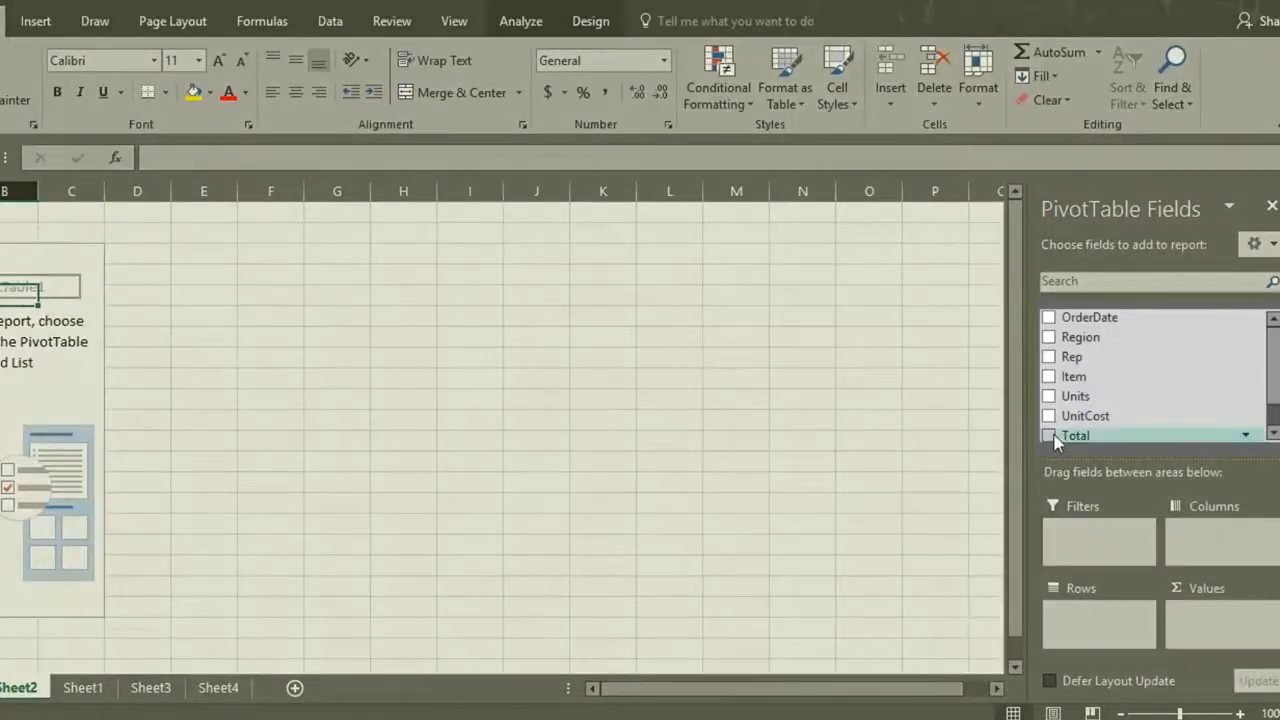
click(1052, 438)
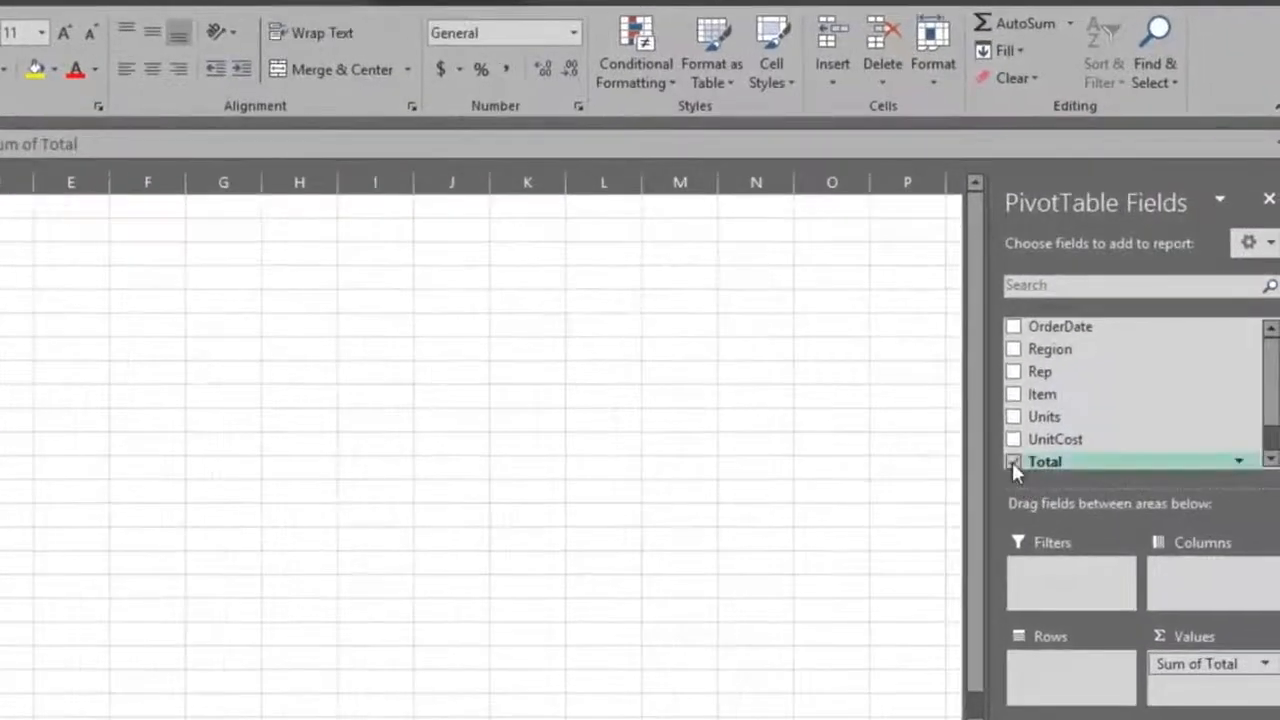
click(1161, 437)
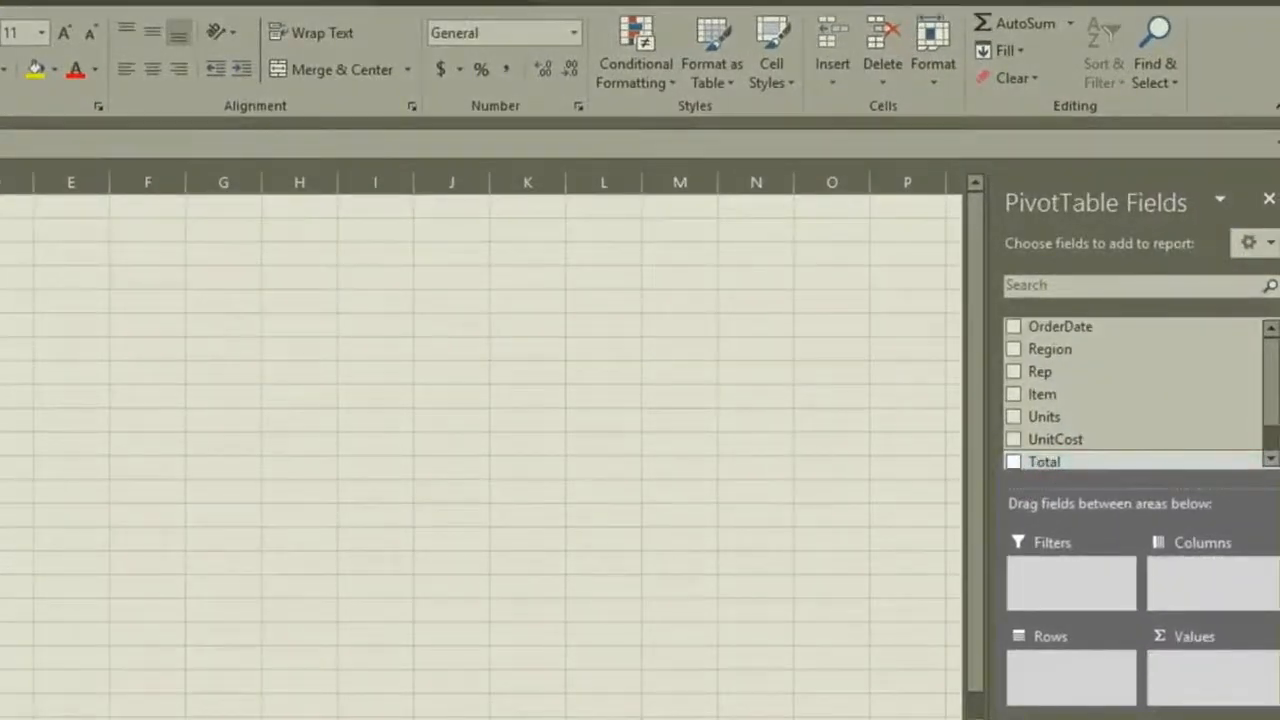
drag(1044, 461, 1206, 686)
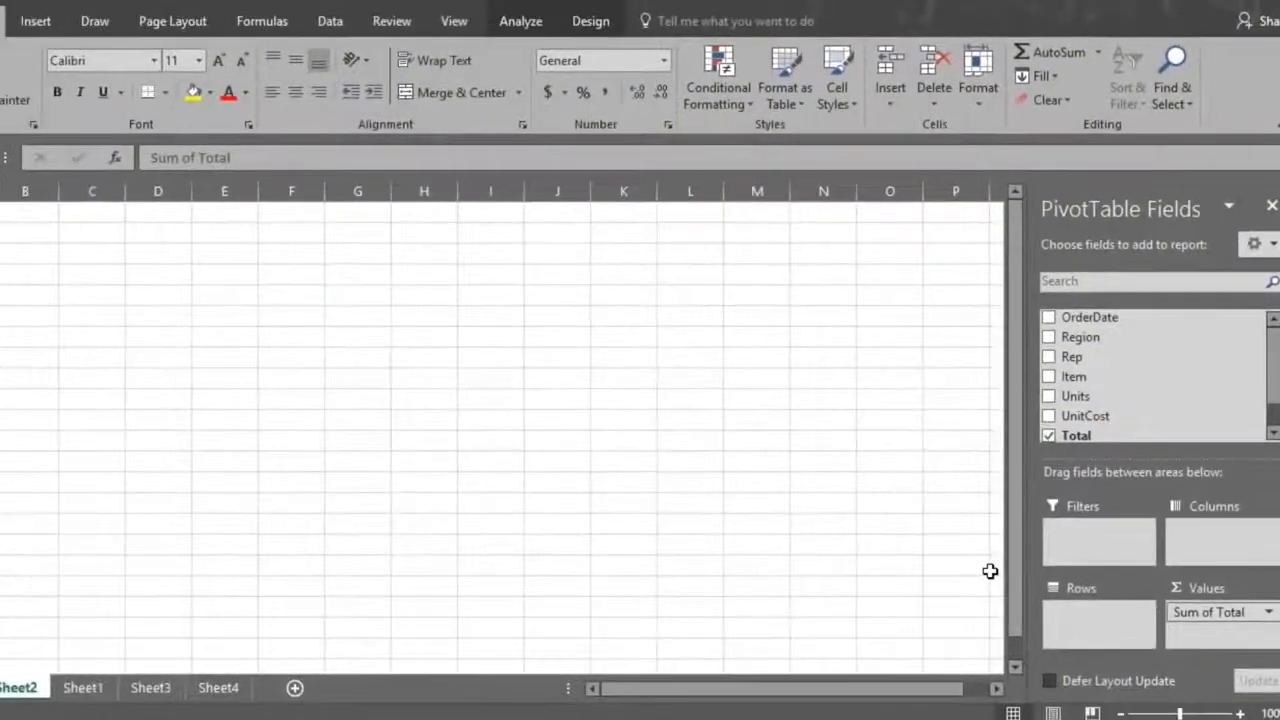
- Add Region and Rep as PivotTable row fields and Units as a second summed value
click(1049, 337)
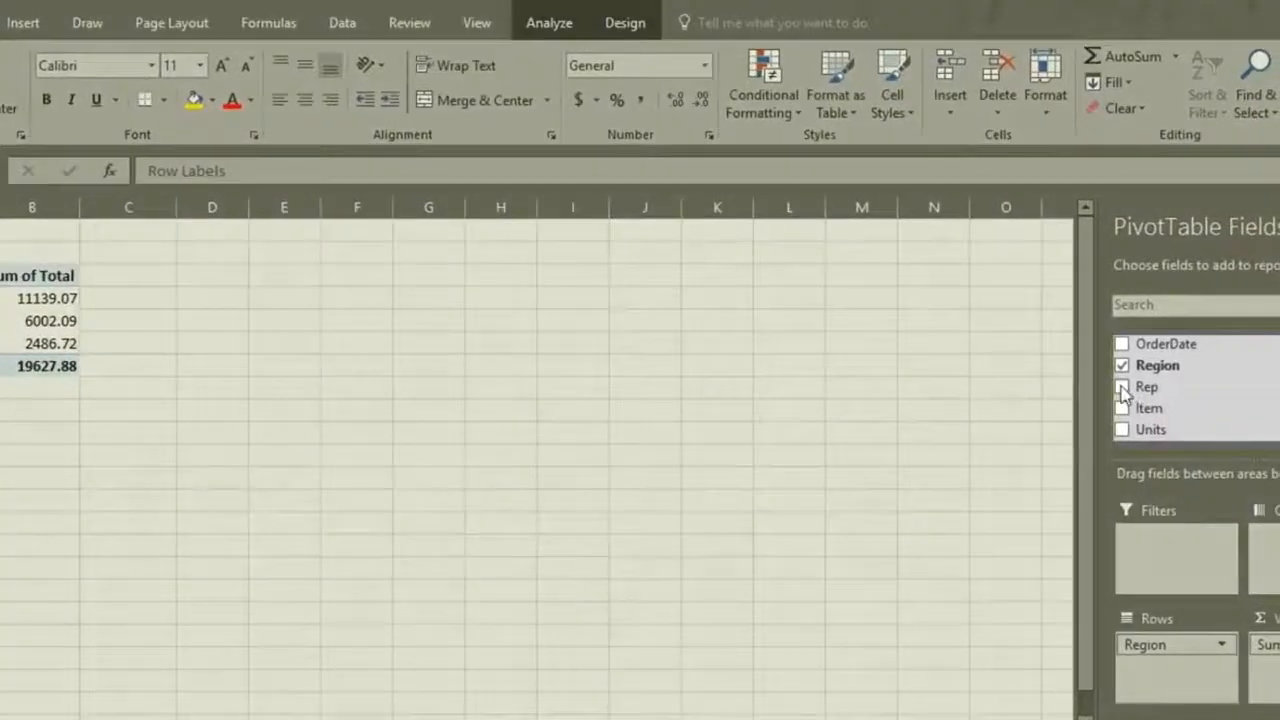
click(1122, 388)
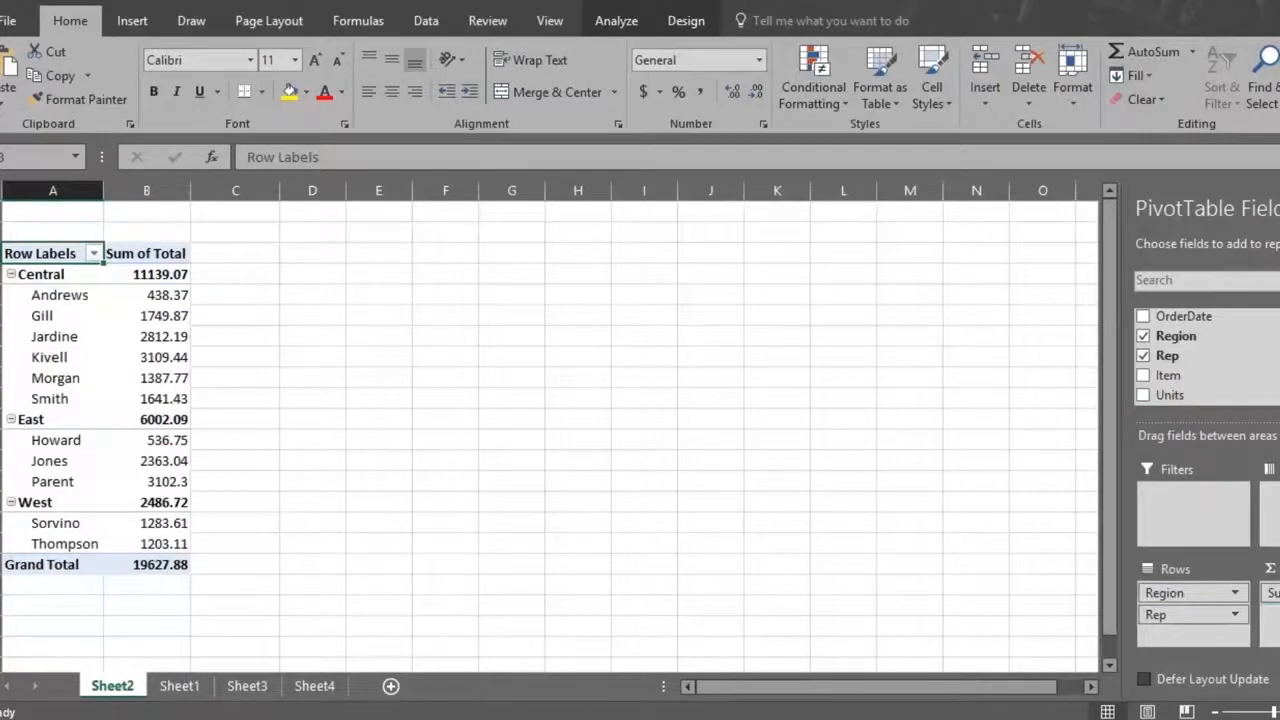
drag(1170, 395, 1272, 614)
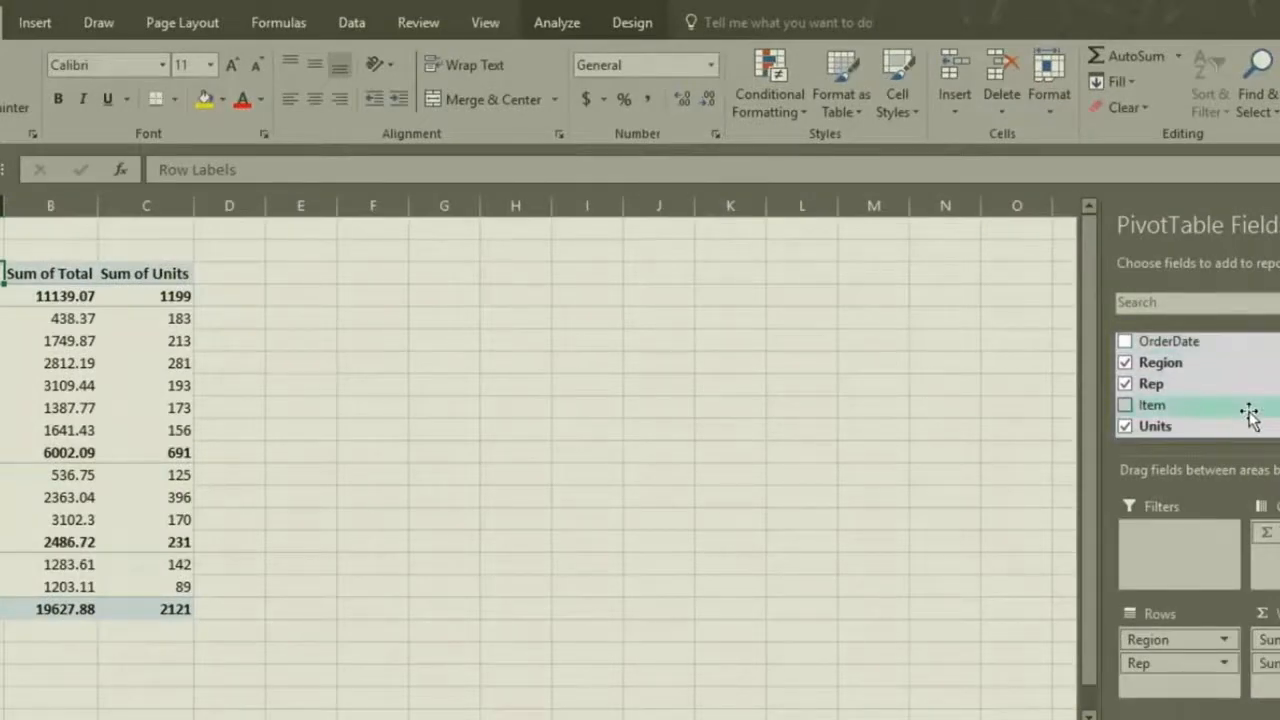
- Remove the Region, Rep, Units and Total fields so the PivotTable is empty
scroll(1250, 410, down, 2)
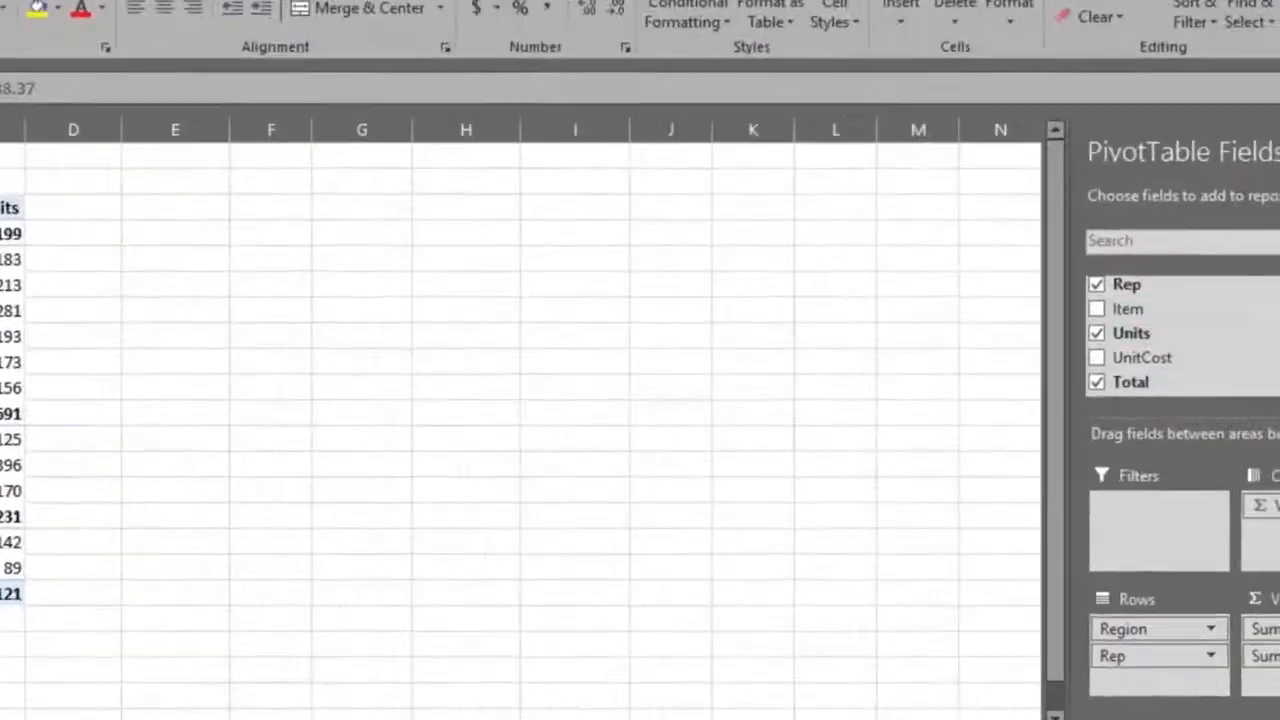
scroll(1160, 340, up, 2)
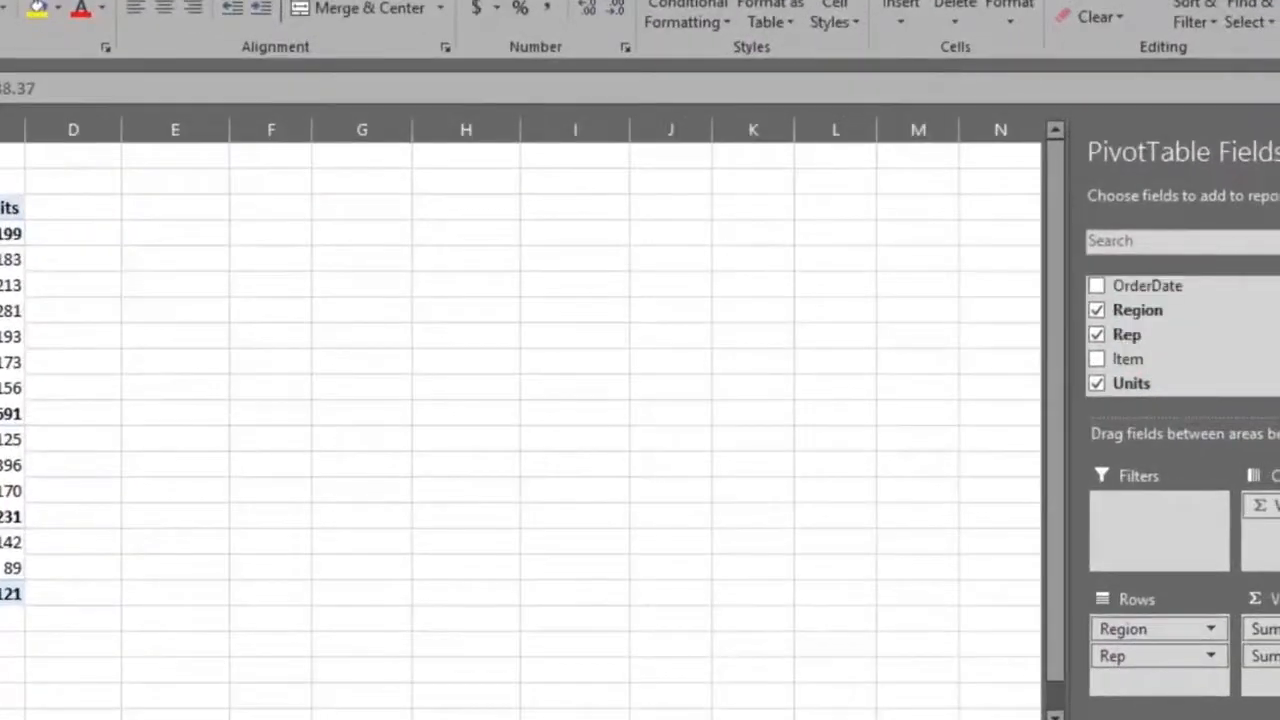
click(1097, 310)
click(1097, 334)
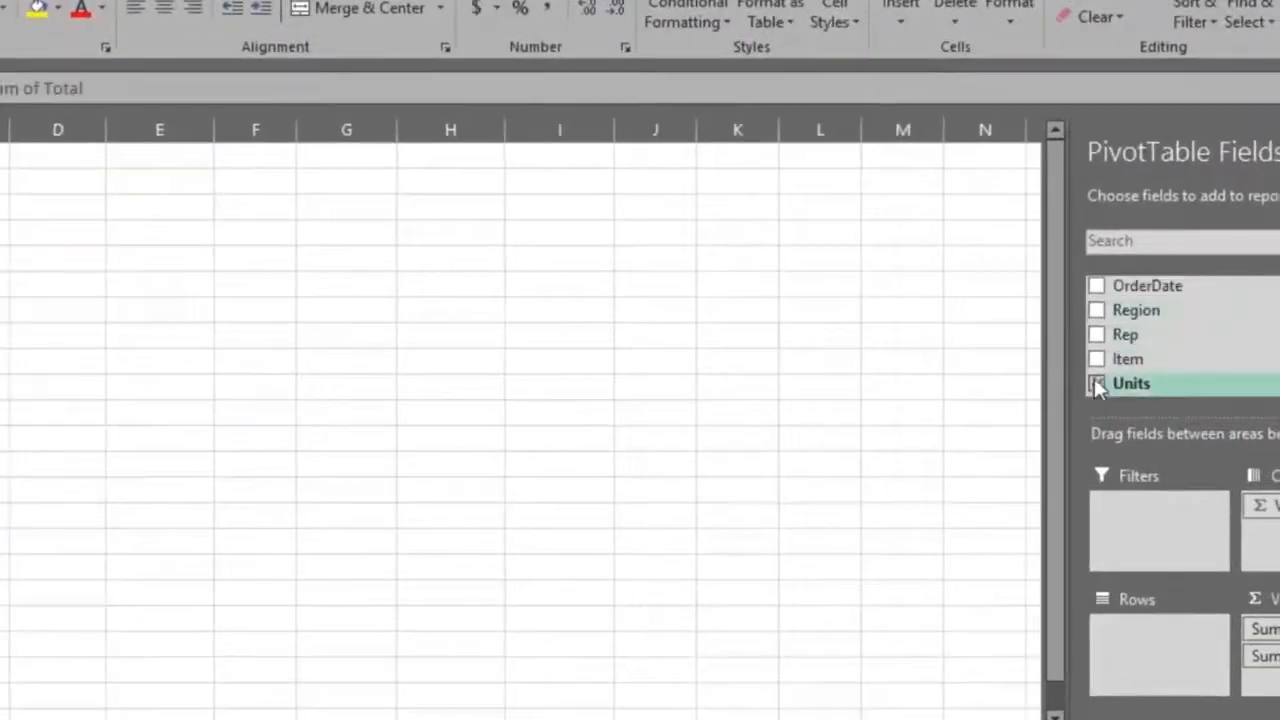
click(1100, 384)
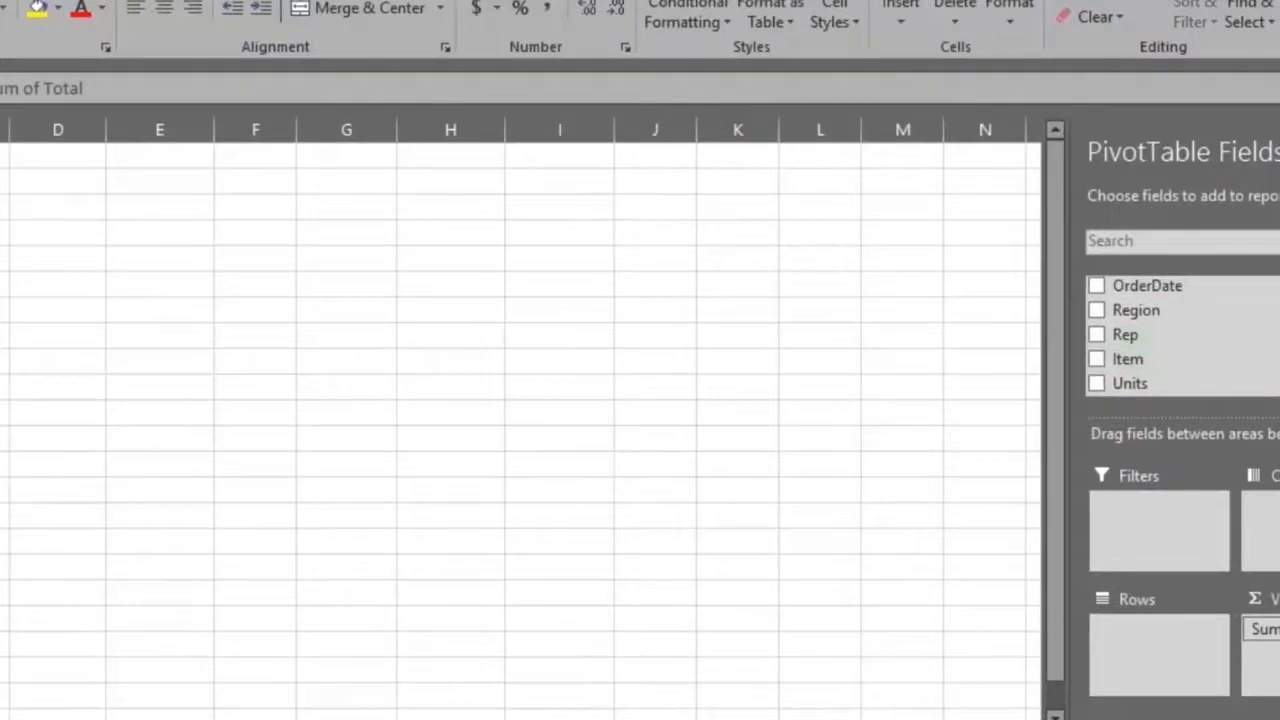
scroll(1160, 340, down, 3)
click(1097, 348)
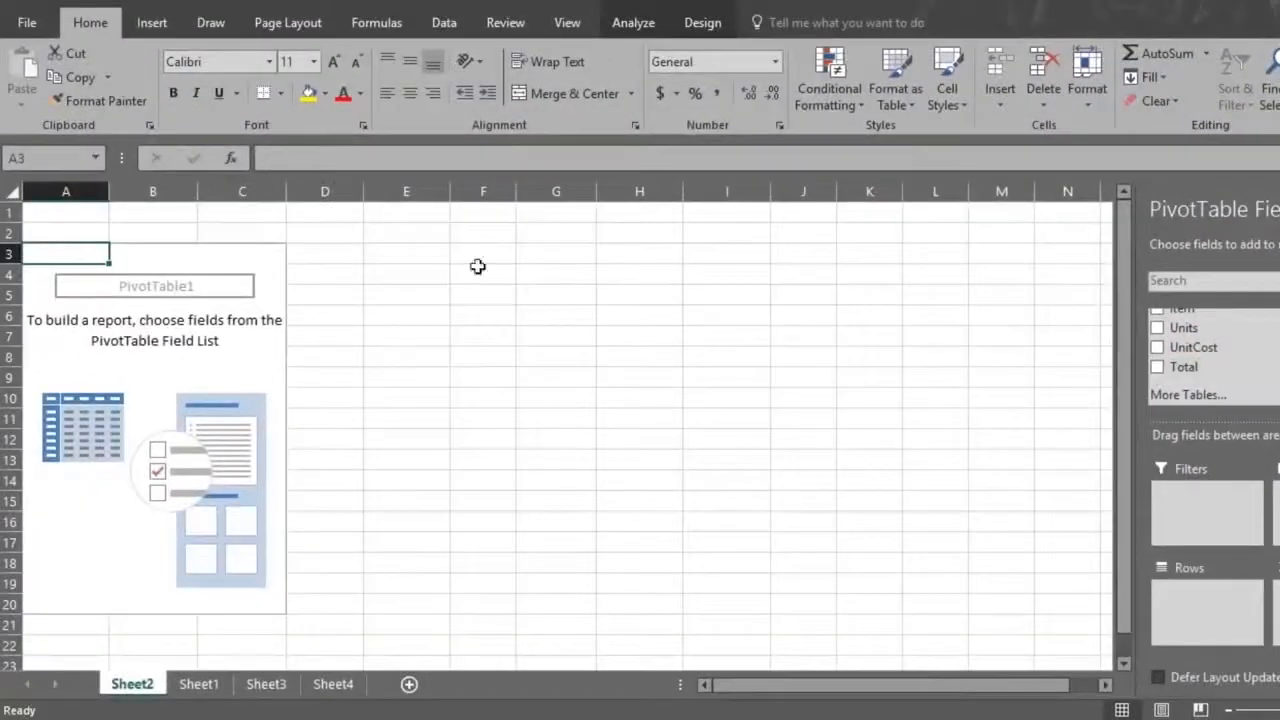
- Enter the title "TOTAL SALES BY REGION, REP AND UNIT" in cell C2
click(231, 233)
text(TOTAL SALES BY REGION, REP AN)
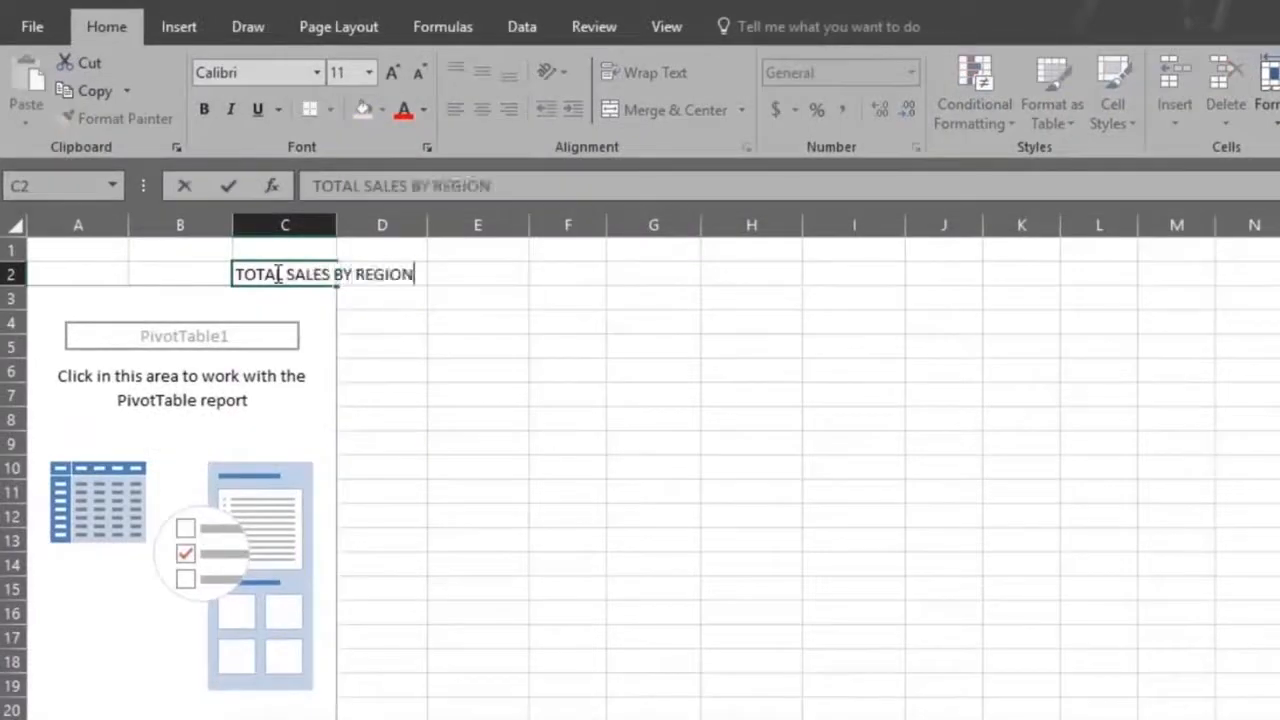
text(D UNIT)
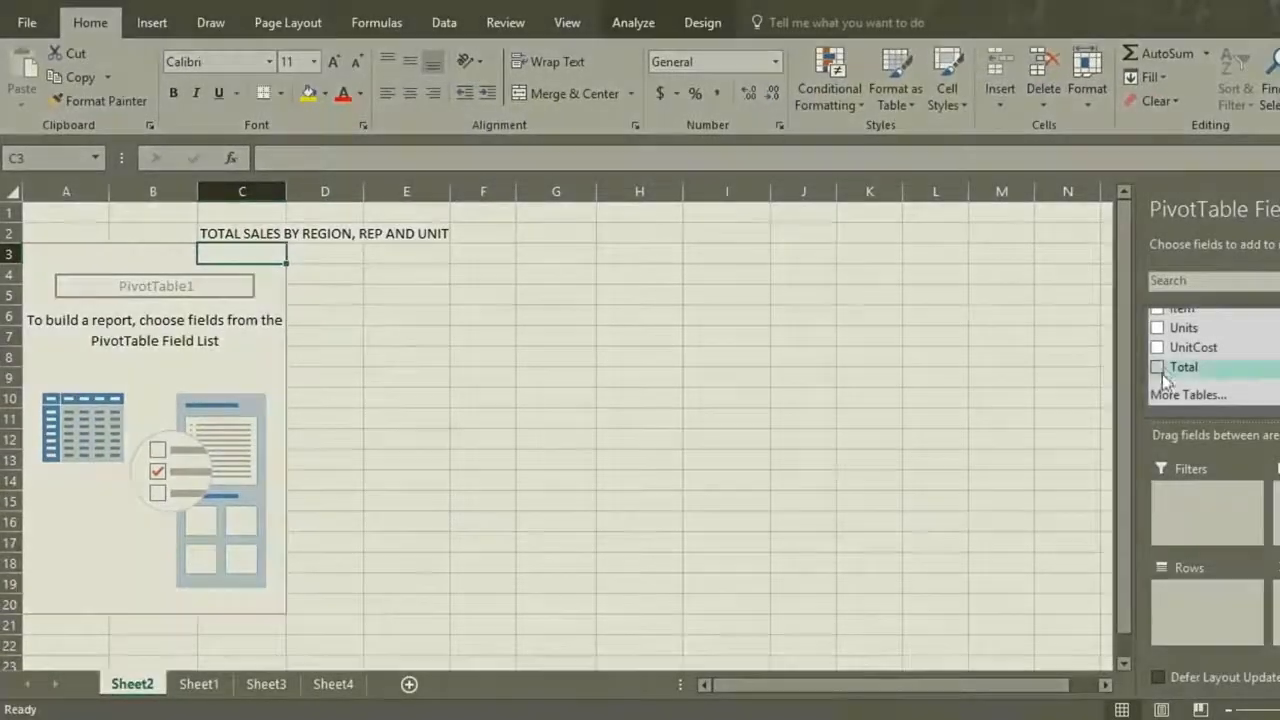
- Summarize the Total field by Region in the PivotTable
click(1160, 367)
scroll(1240, 363, up, 3)
click(1157, 337)
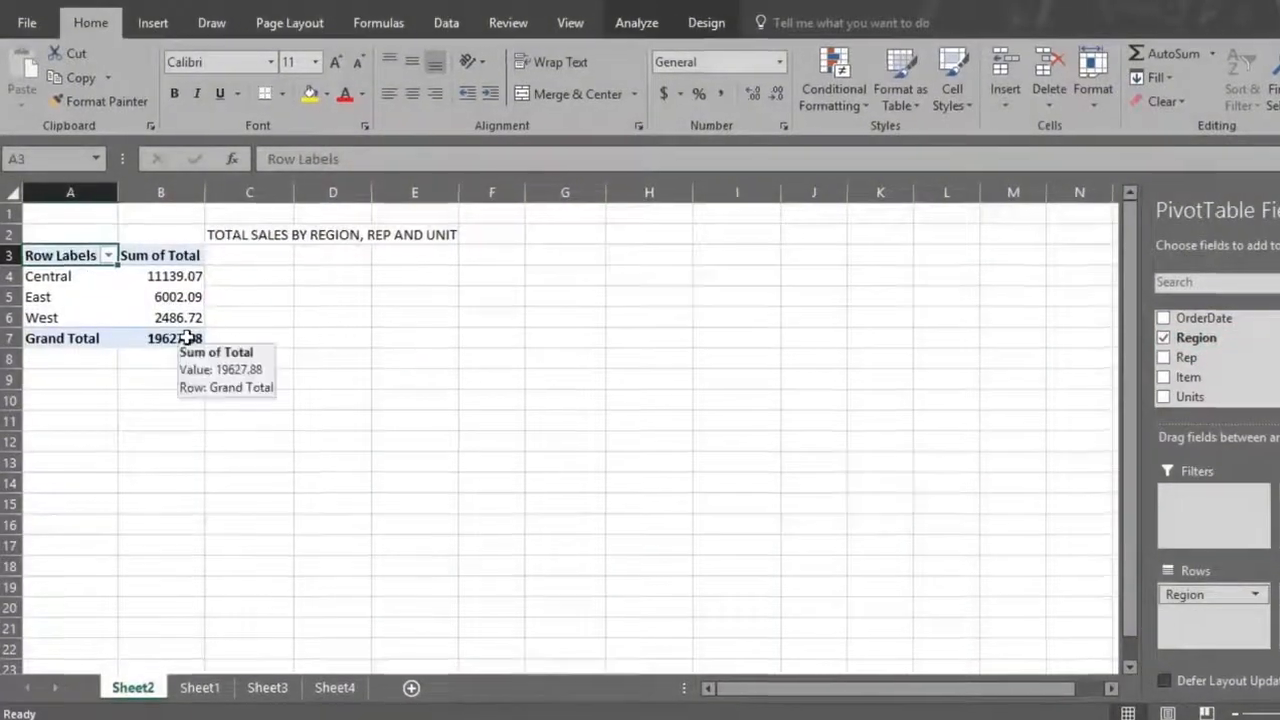
- Copy the region summary in A3:B7 and paste it as values only starting at cell D3
drag(188, 338, 65, 252)
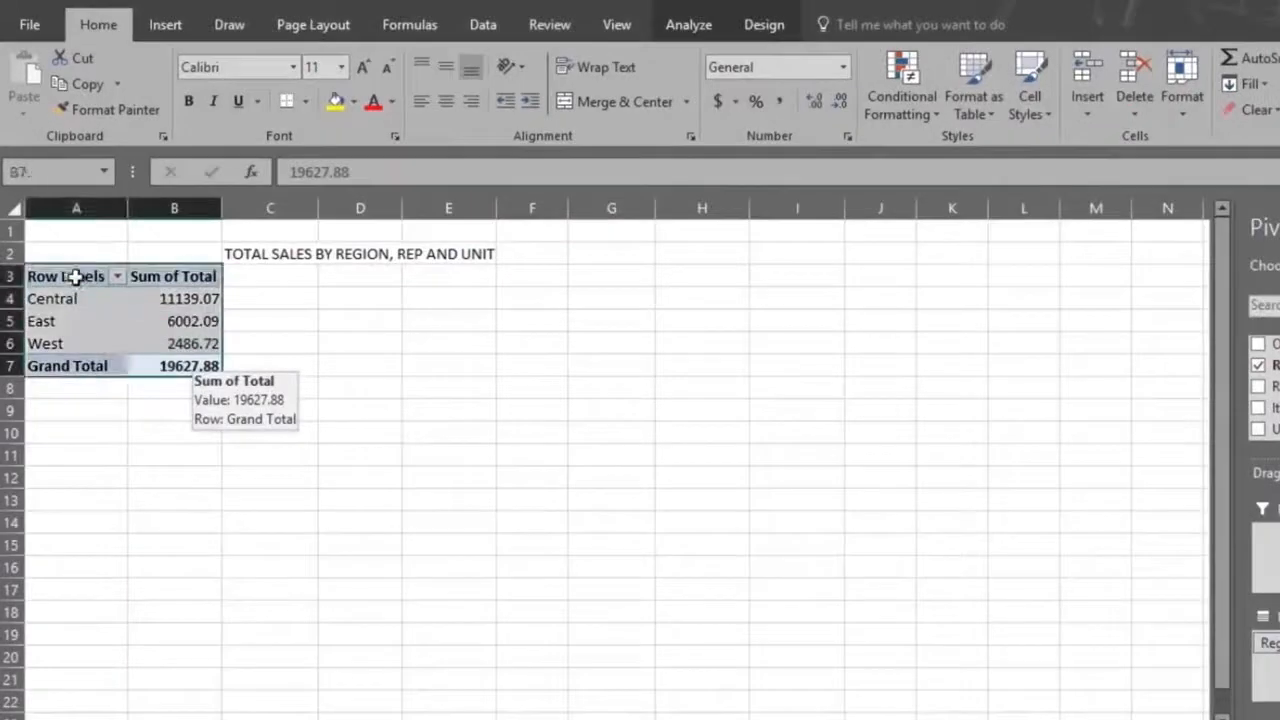
right_click(87, 281)
click(116, 300)
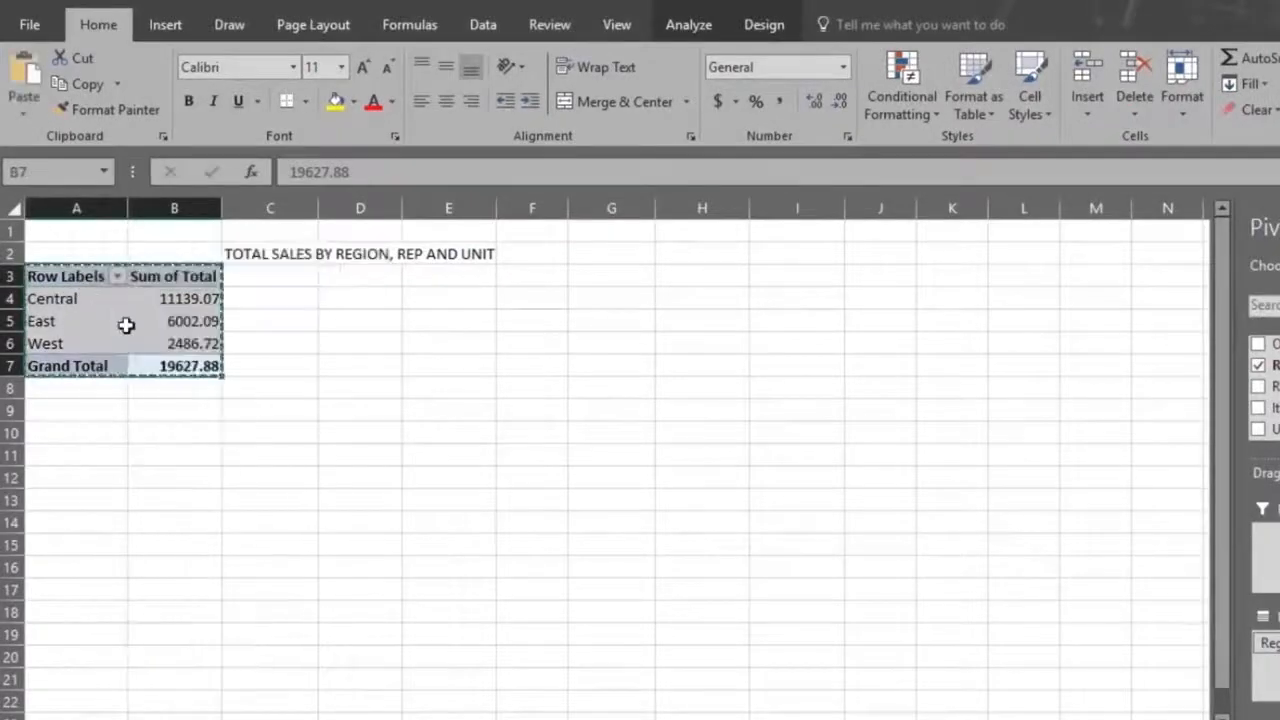
click(331, 277)
right_click(331, 277)
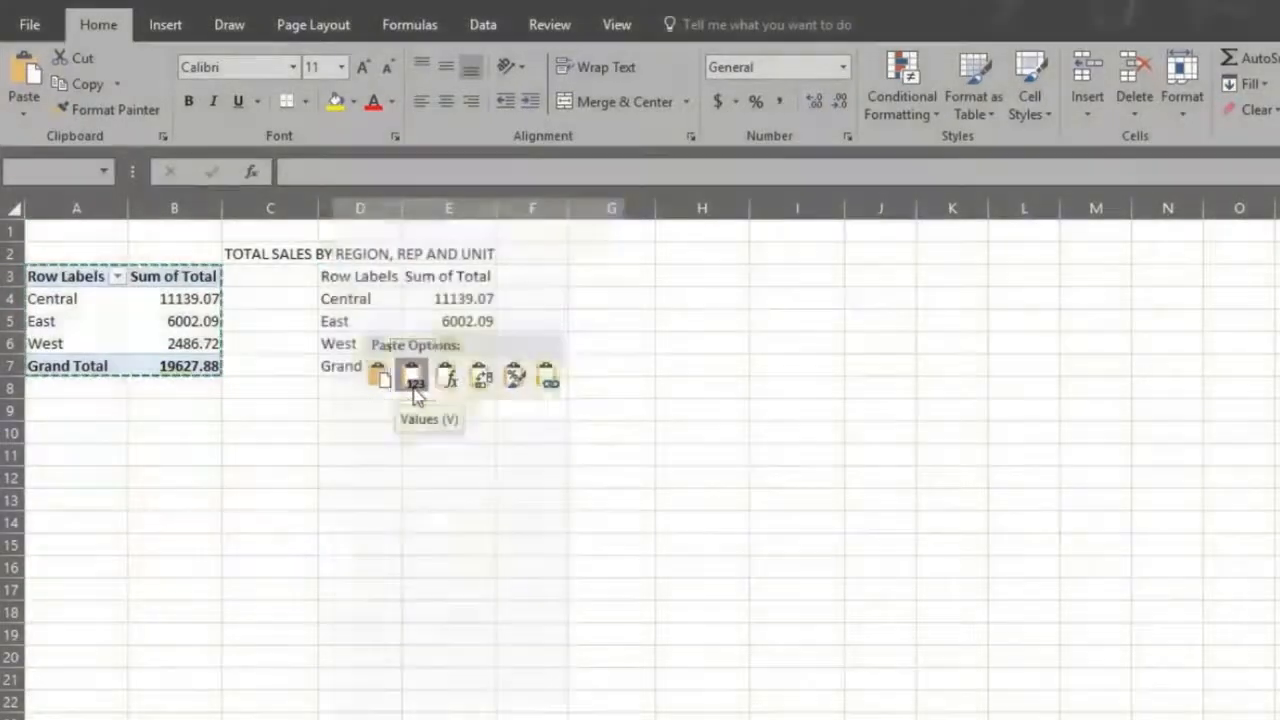
click(414, 390)
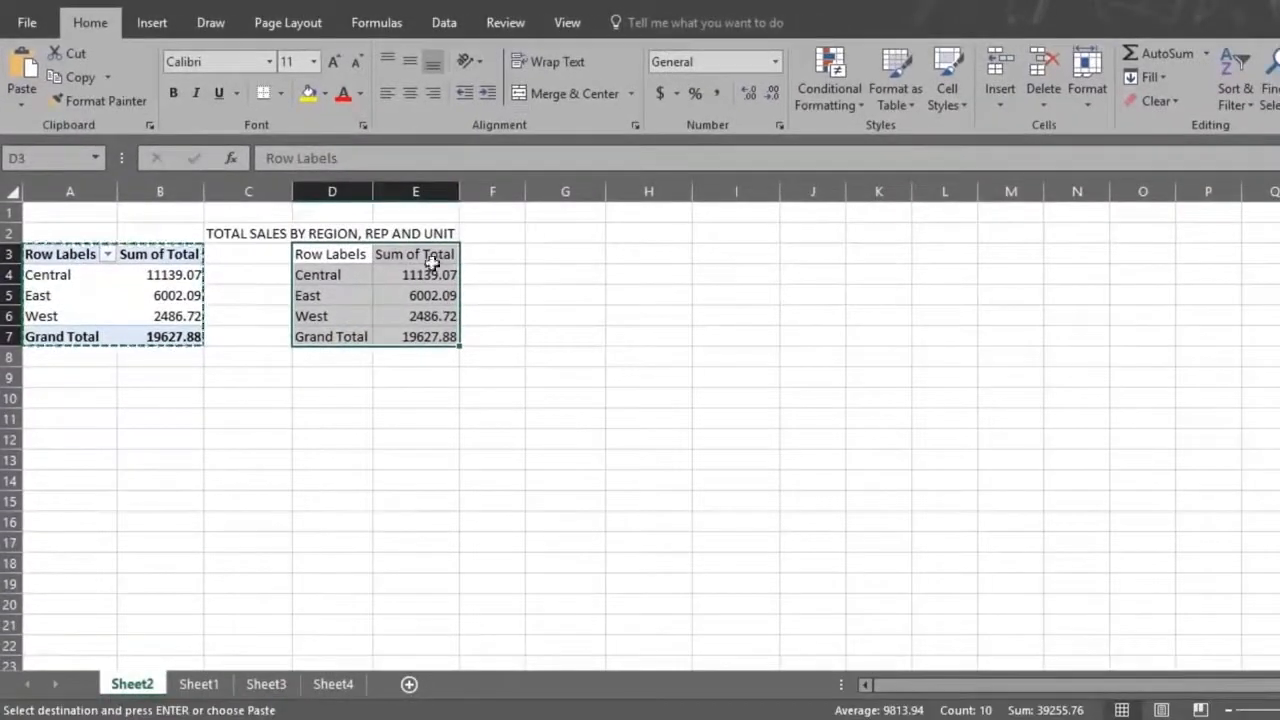
- Add the Rep field to the PivotTable rows and the Units field to its values
click(160, 295)
click(1157, 355)
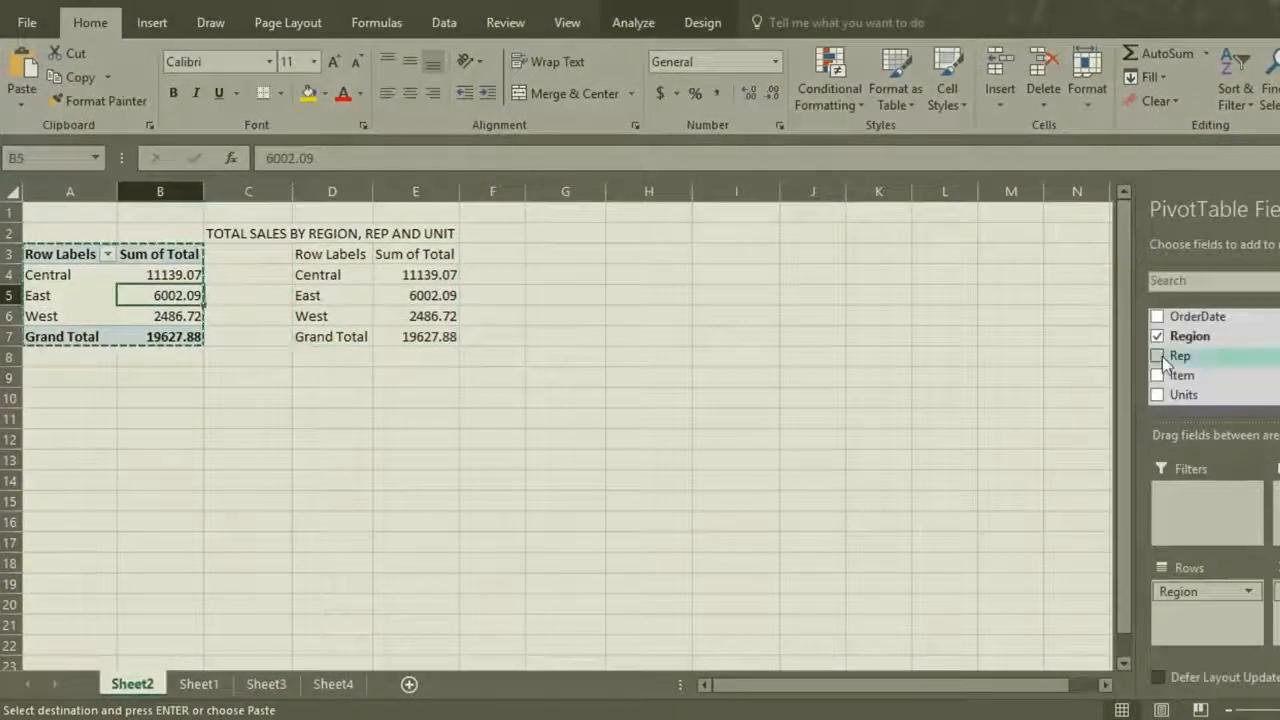
click(1160, 396)
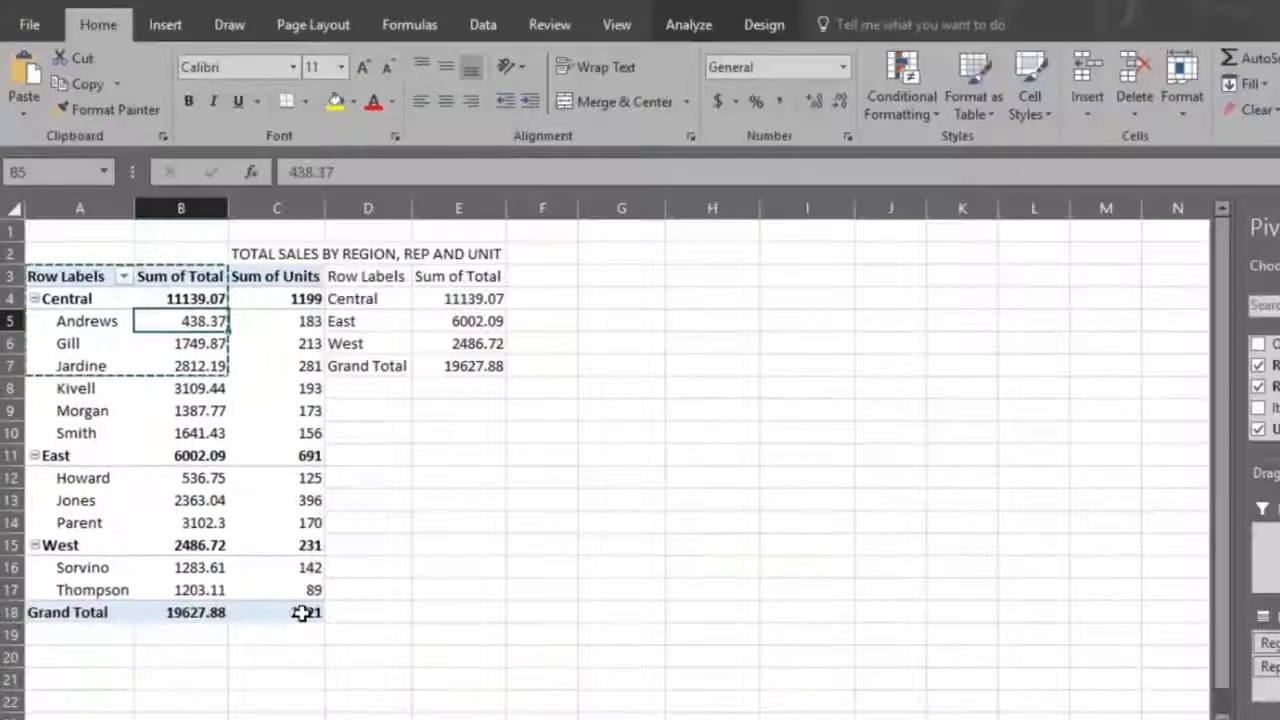
- Copy the expanded PivotTable in A3:C18 and paste it as values only starting at cell G3
mouse_move(302, 613)
mouse_down()
mouse_move(160, 455)
mouse_move(47, 279)
mouse_up()
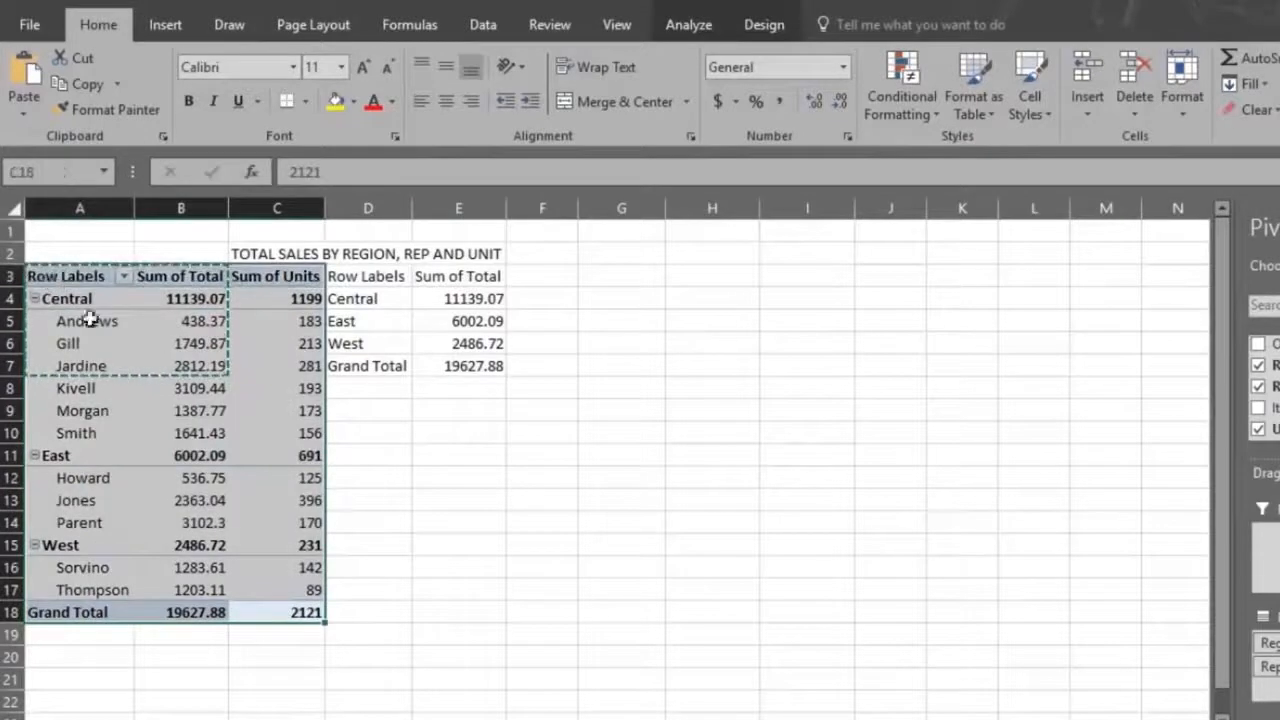
right_click(128, 335)
click(176, 354)
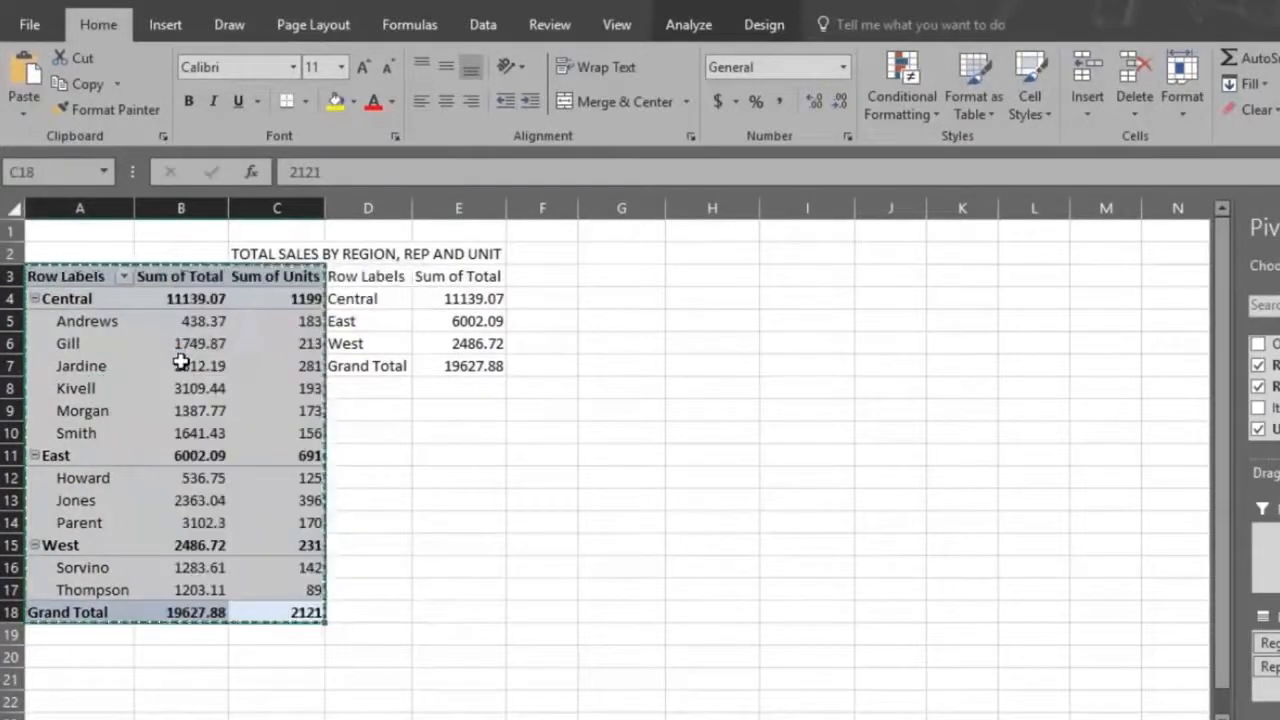
click(597, 277)
right_click(601, 283)
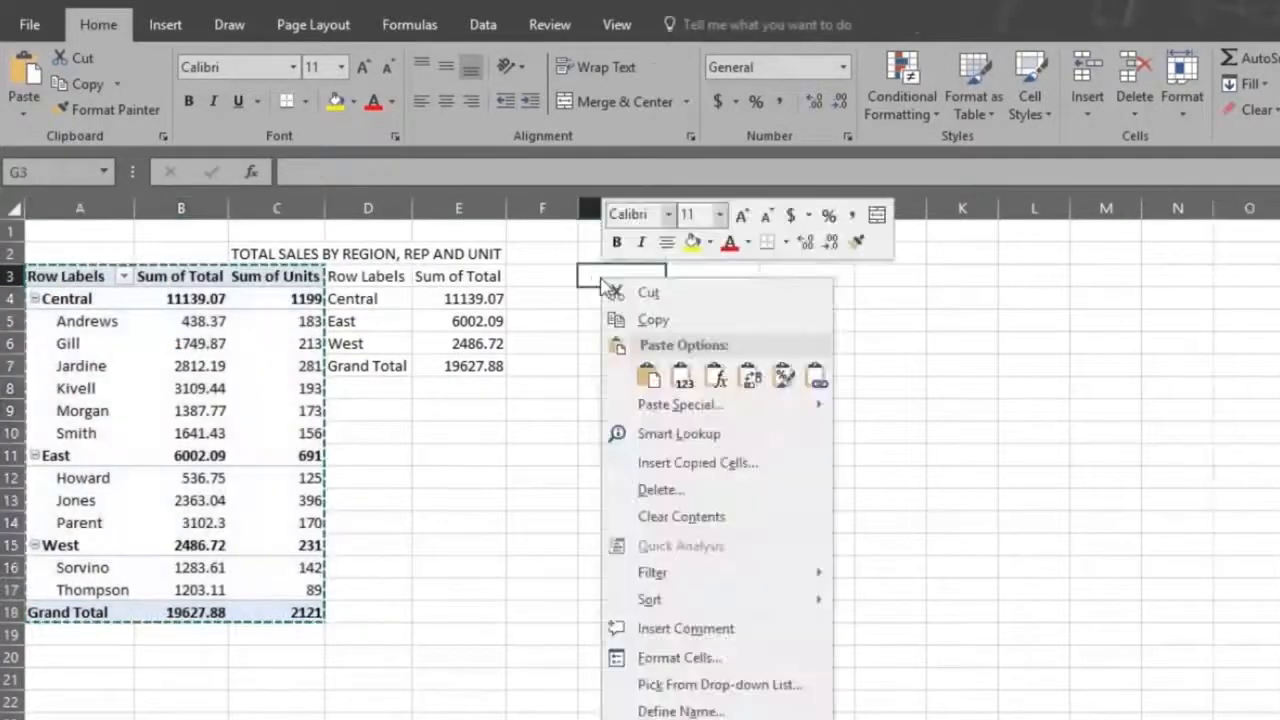
click(683, 380)
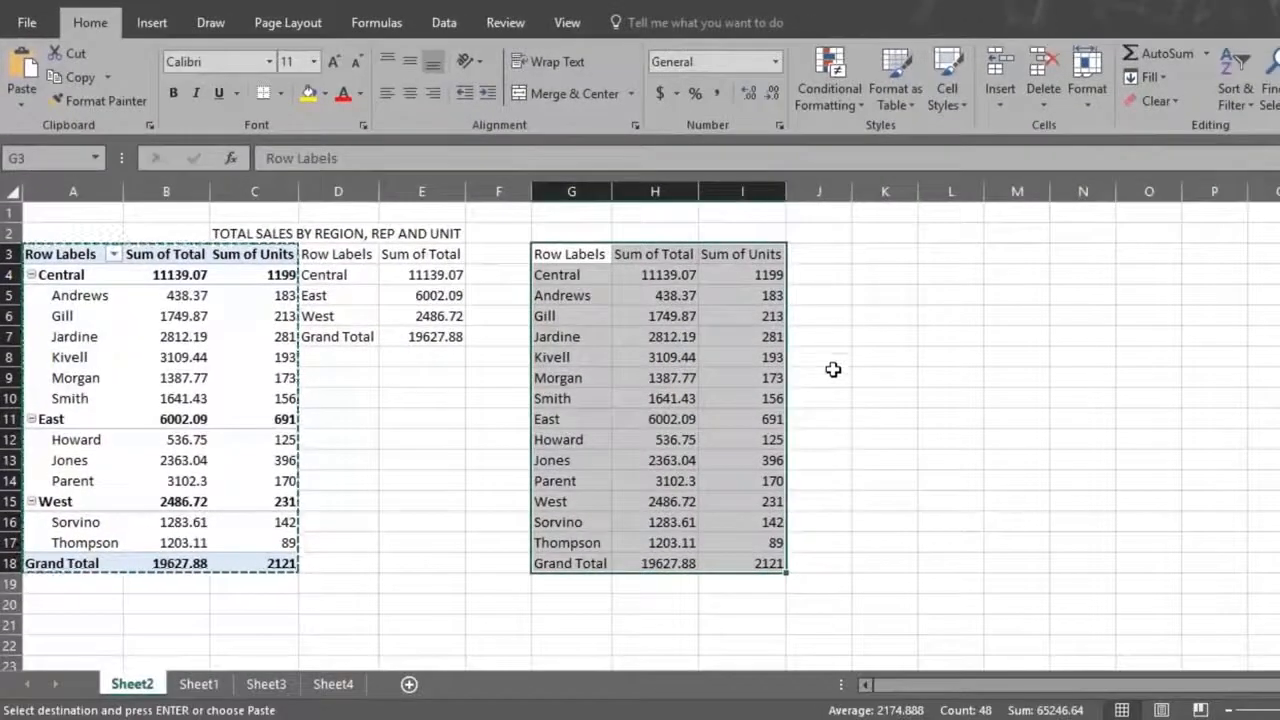
click(830, 383)
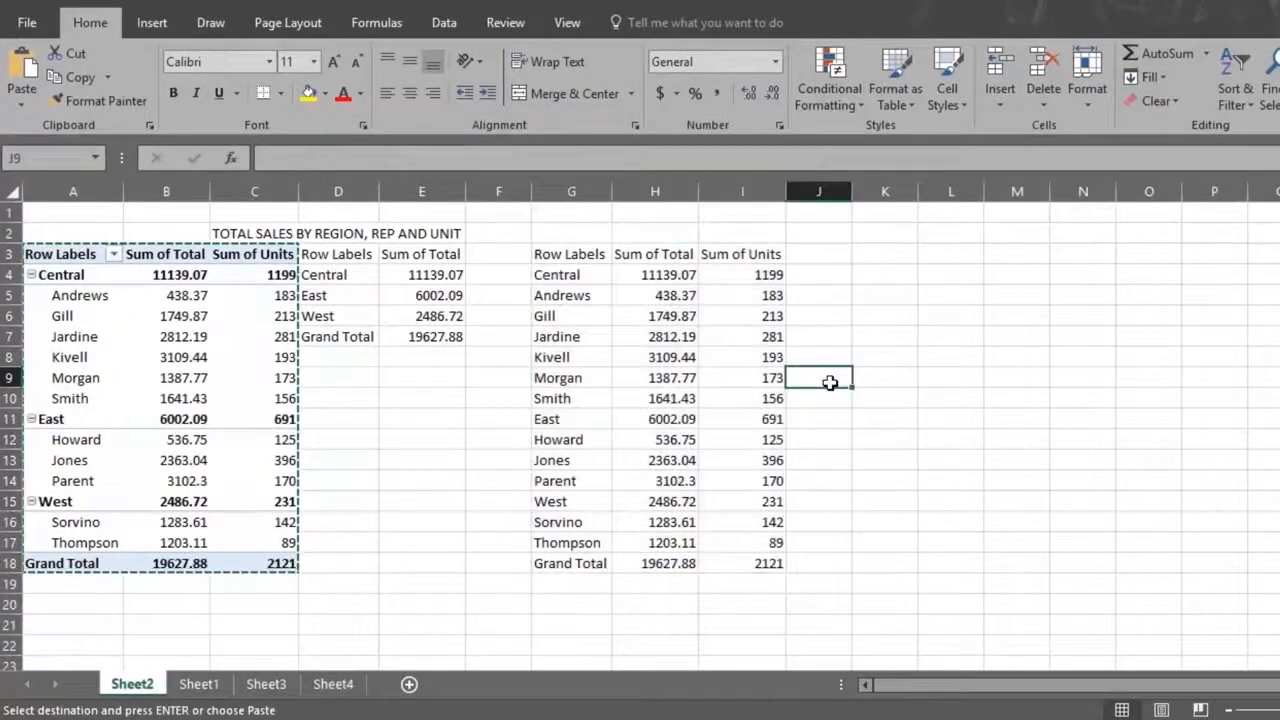